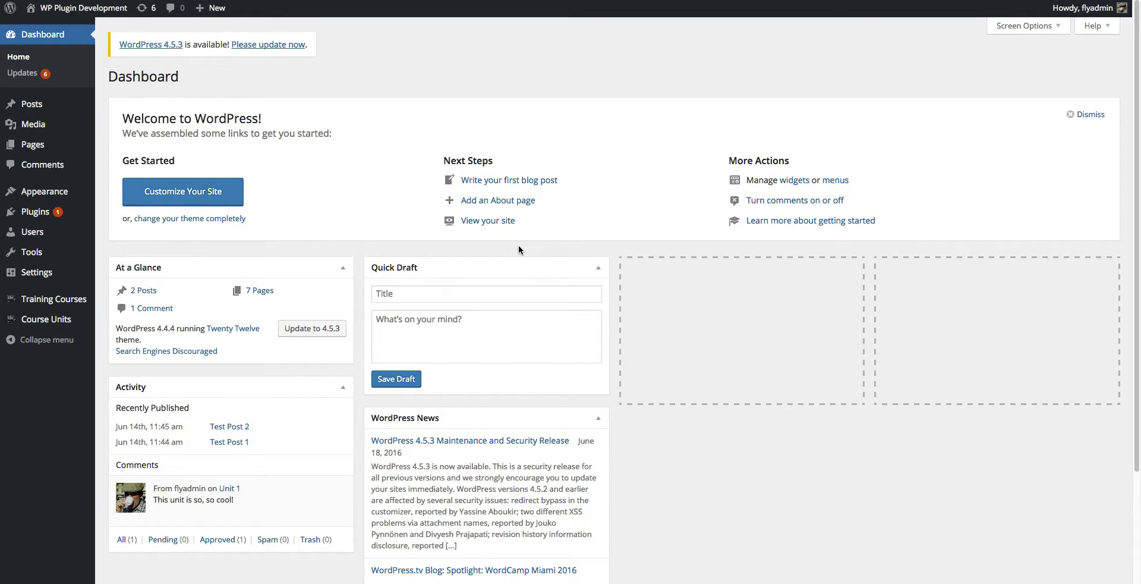
Open the Training Courses page for importing quiz questions from a CSV file
mouse_move(62, 300)
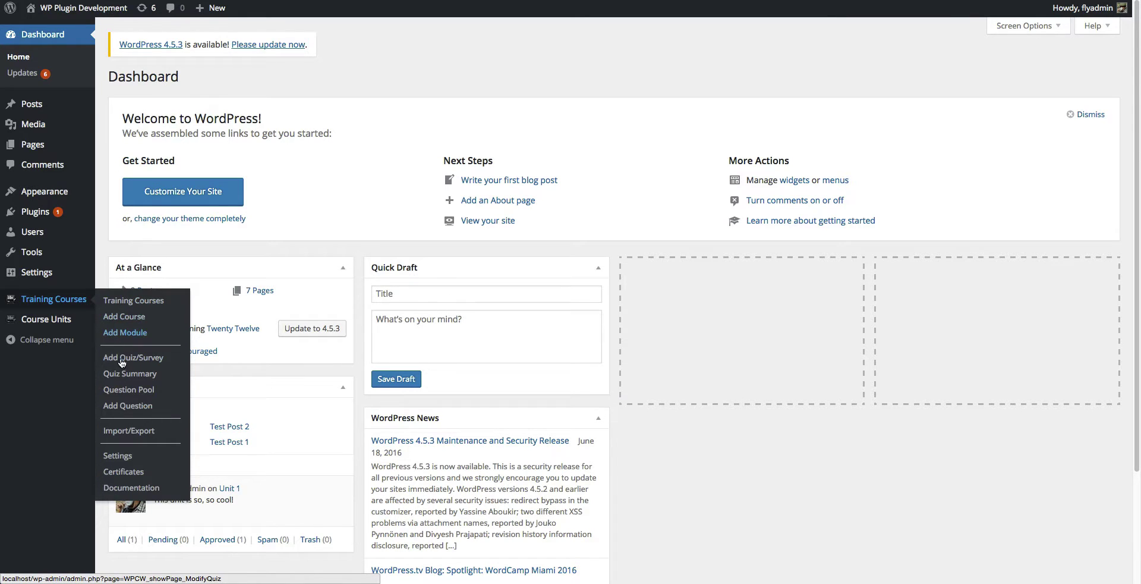
click(148, 434)
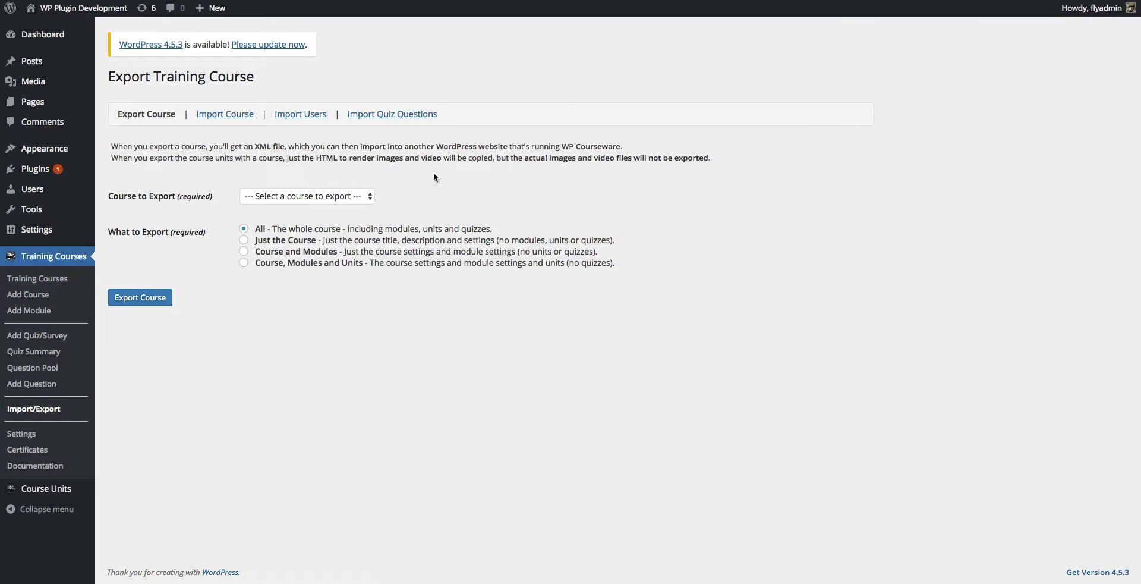
click(418, 117)
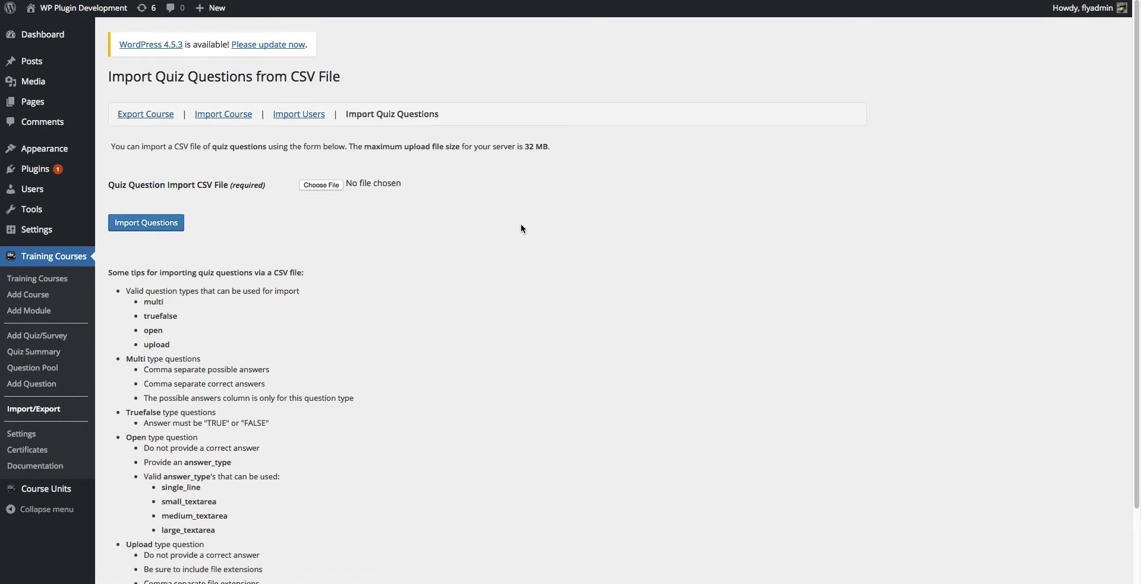
Download the example quiz question CSV file from the import page and open it in the spreadsheet app
scroll(517, 225, down, 3)
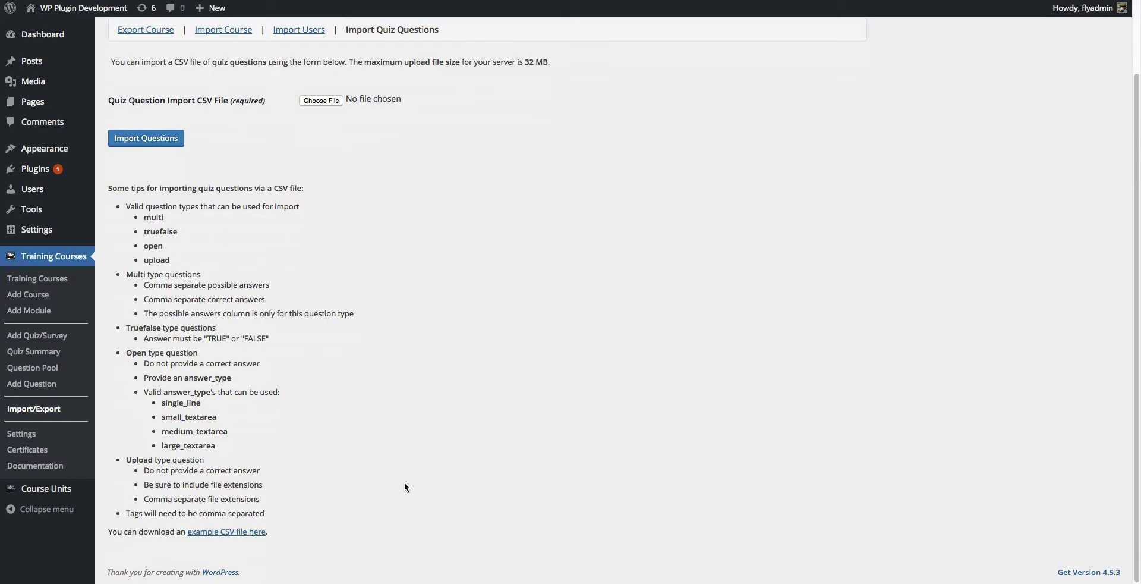
click(230, 533)
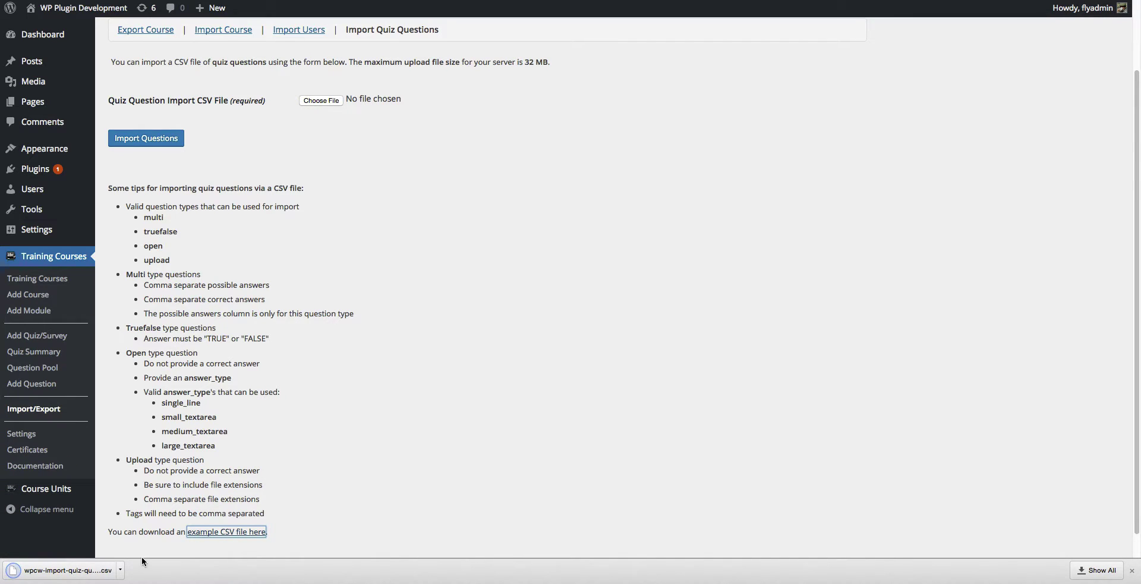
click(67, 571)
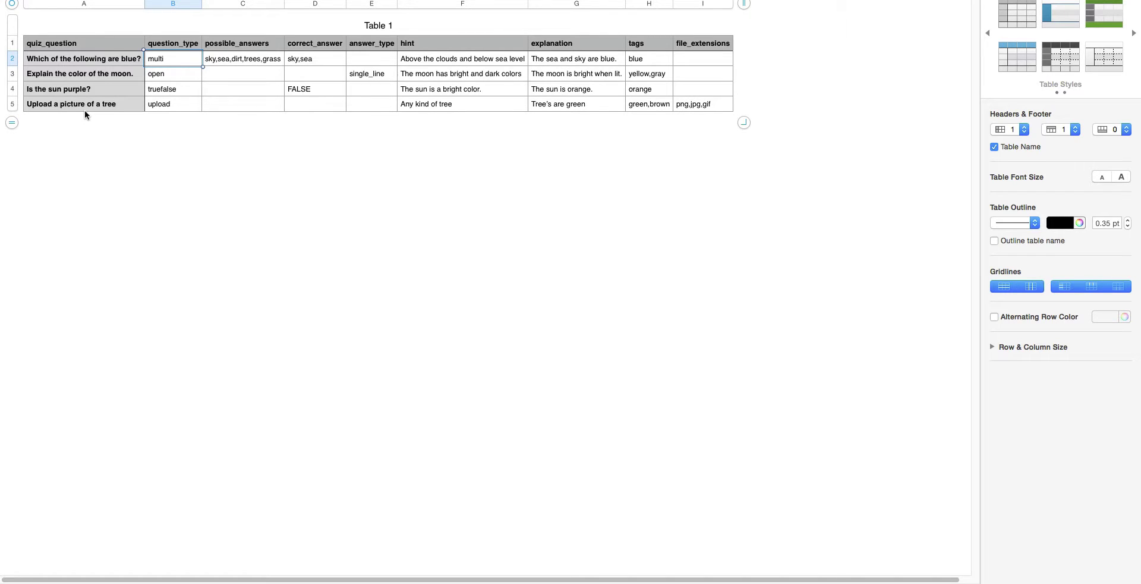
Examine the quiz_question and question_type columns of the sample table, including the multi, truefalse and upload types
click(130, 61)
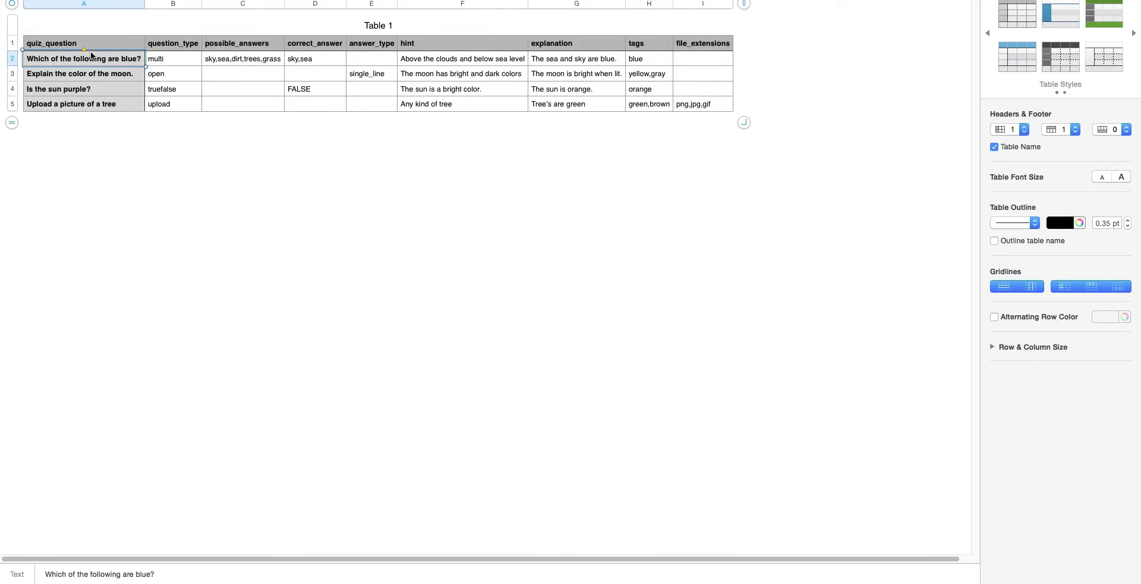
click(92, 47)
click(106, 62)
click(178, 44)
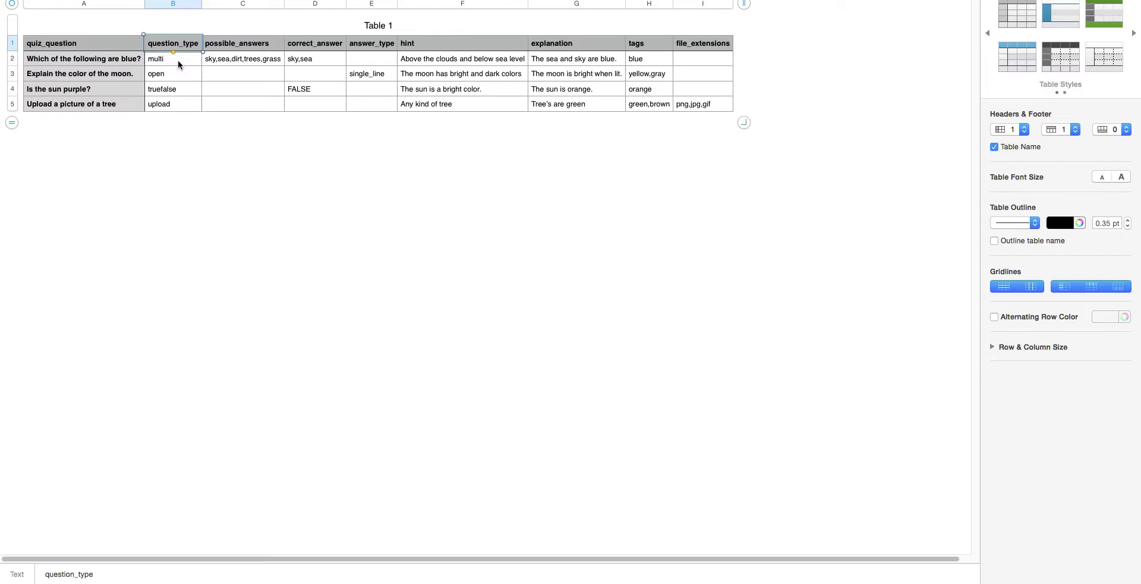
click(177, 59)
click(178, 88)
click(183, 106)
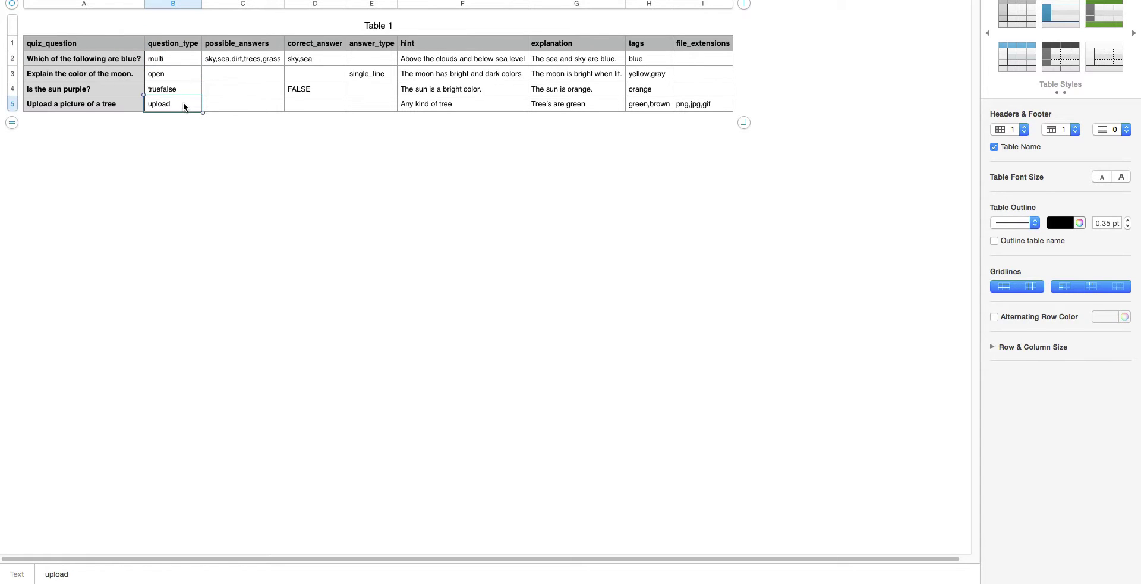
Examine how possible_answers and correct_answer are filled in for the multi and truefalse questions
click(265, 58)
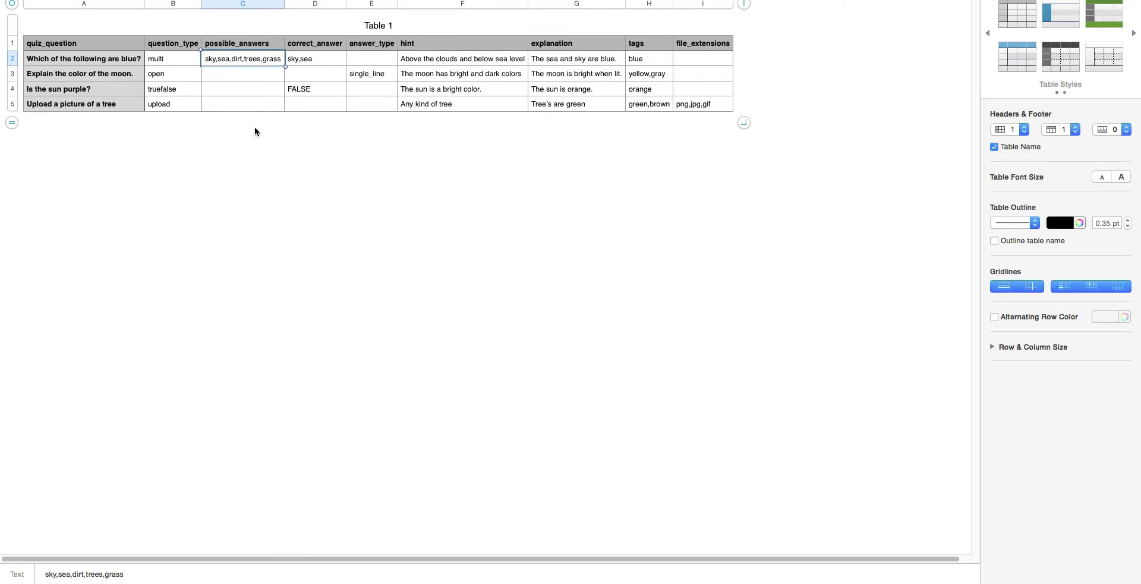
click(332, 61)
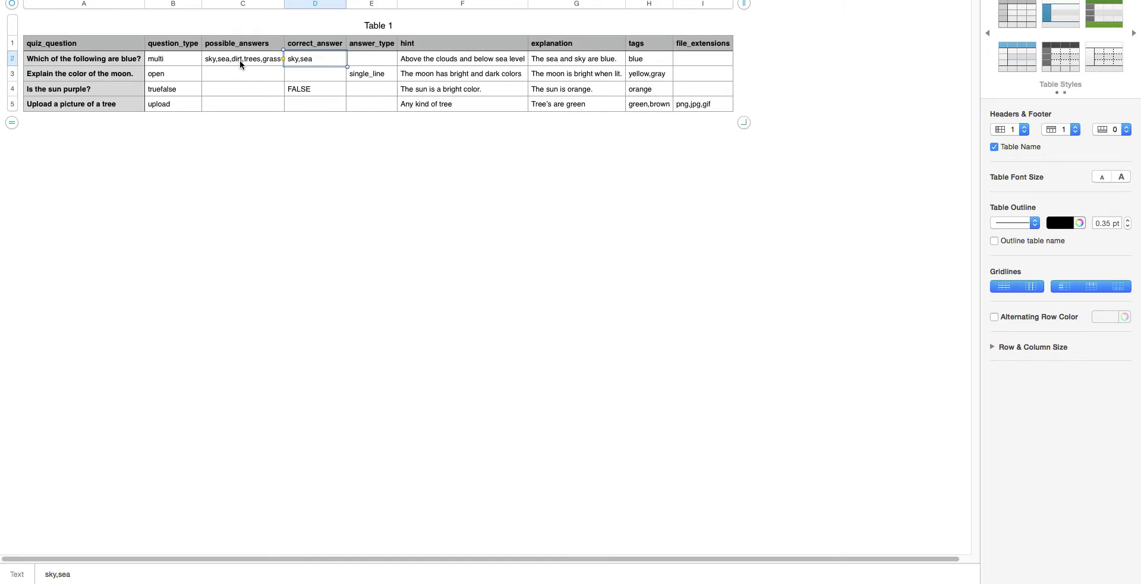
click(219, 57)
click(313, 61)
click(246, 60)
click(292, 63)
click(168, 90)
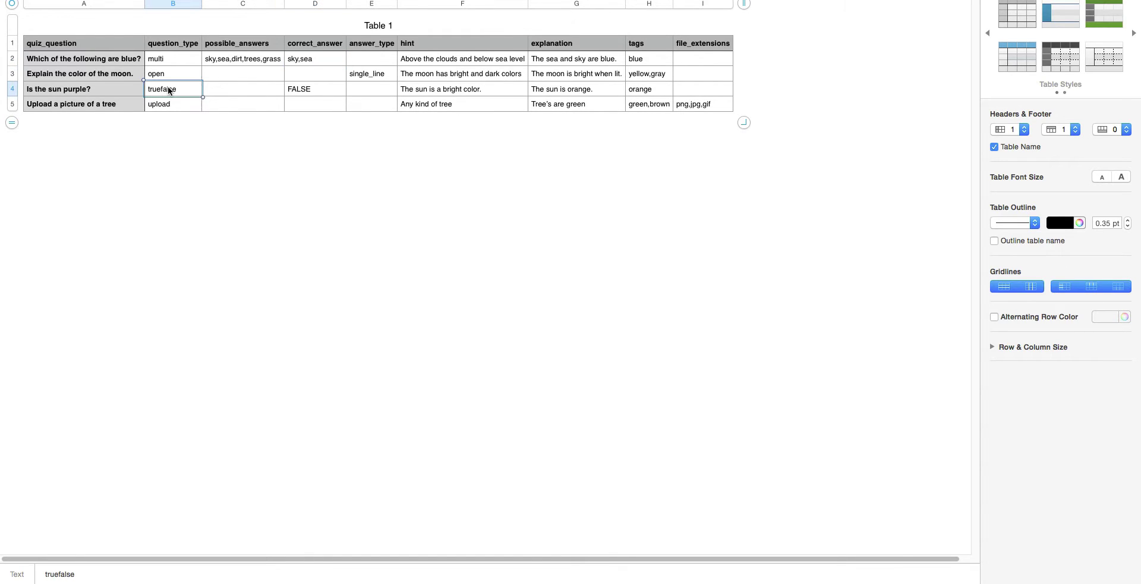
click(323, 91)
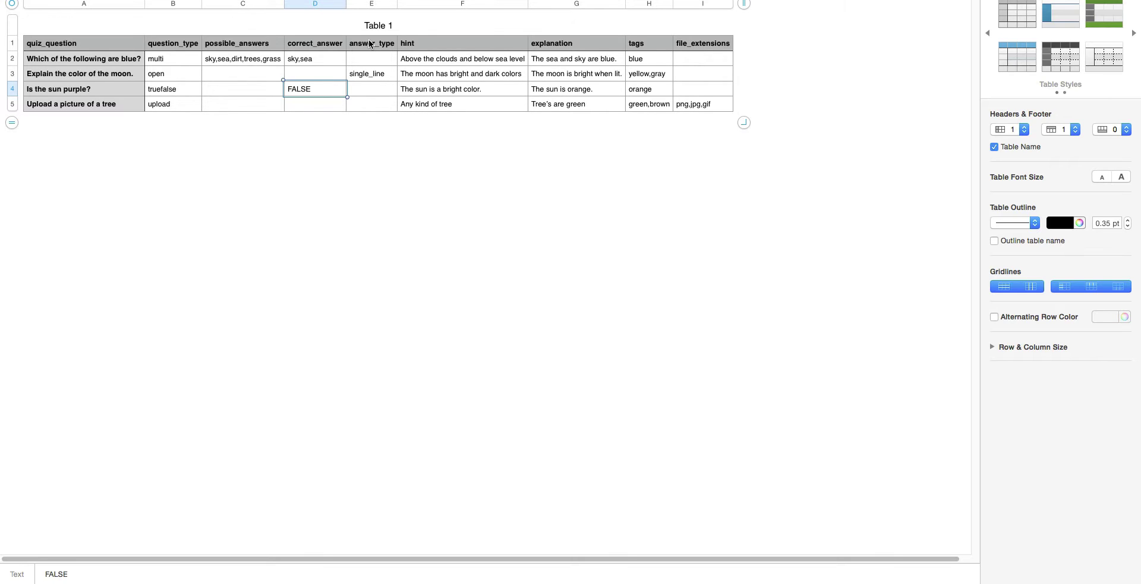
Examine the answer_type, hint, explanation, tags and file_extensions columns of the sample questions
click(377, 74)
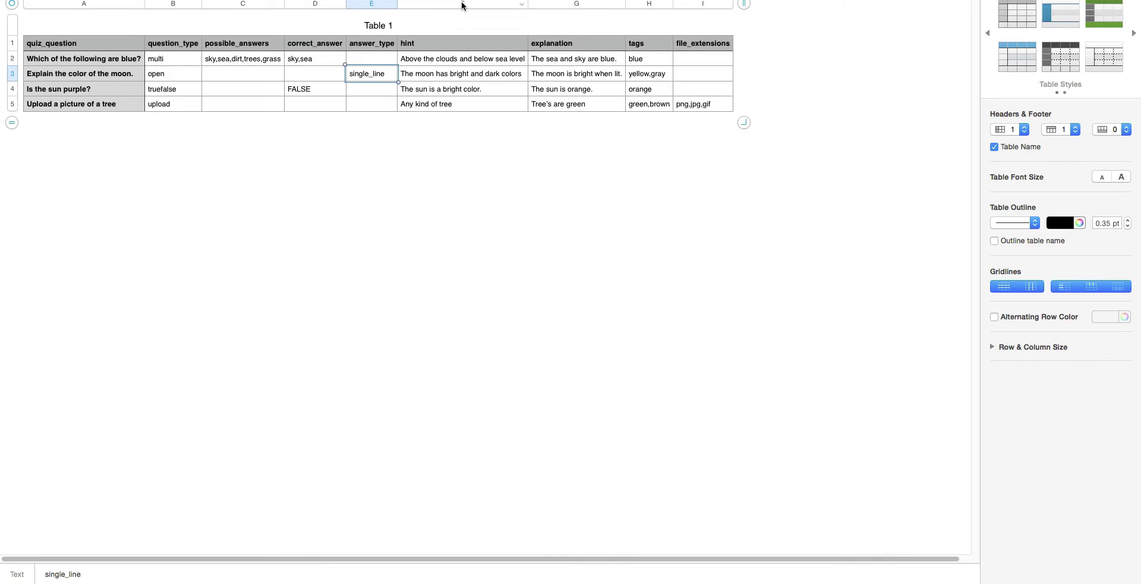
click(491, 60)
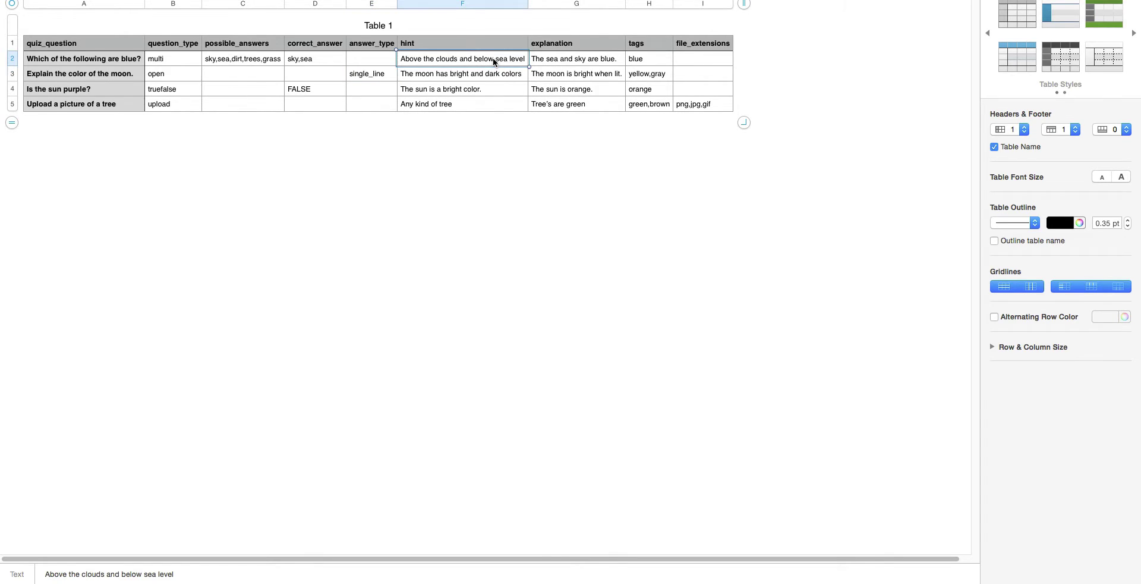
click(467, 43)
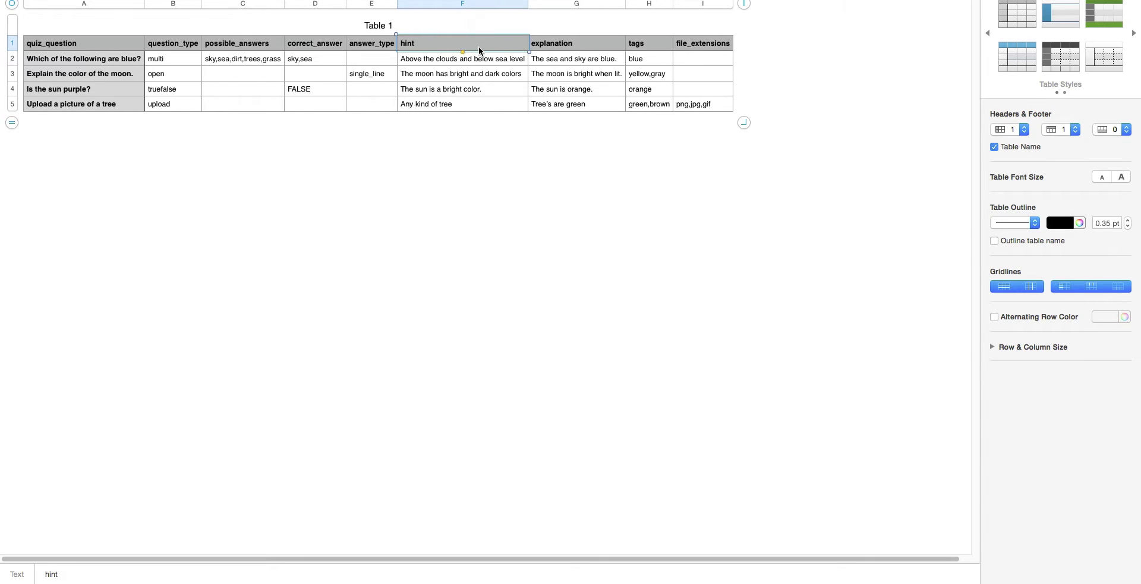
click(578, 58)
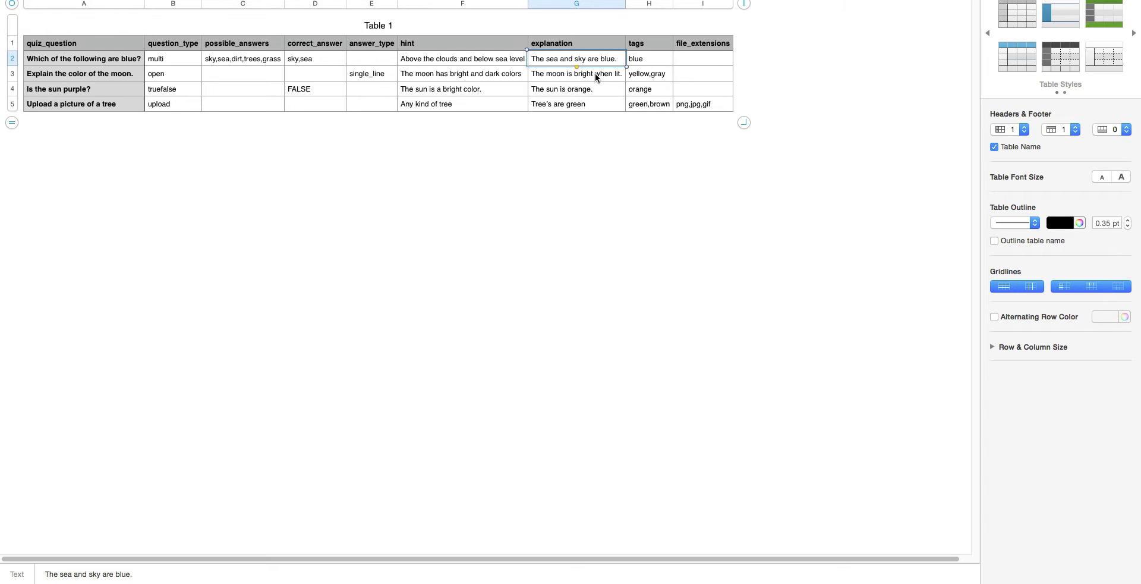
click(653, 62)
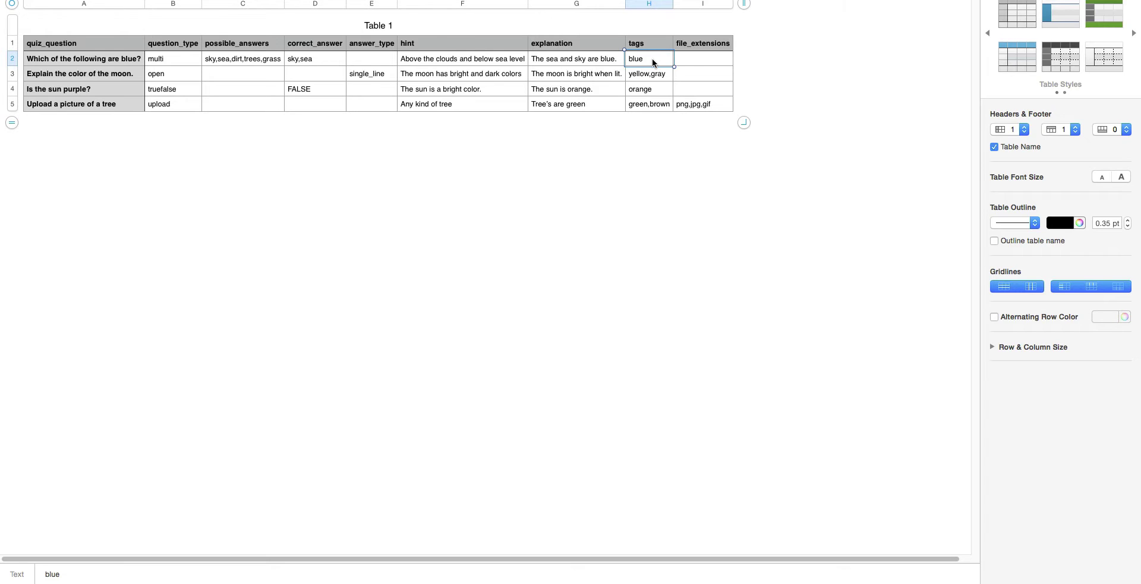
click(712, 43)
click(720, 105)
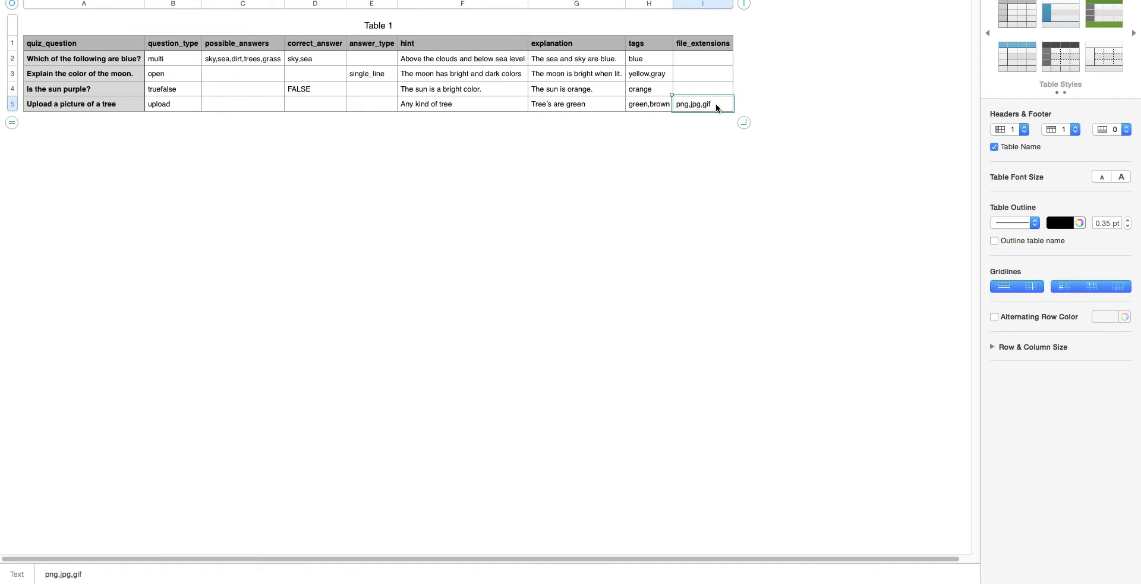
key(super+z)
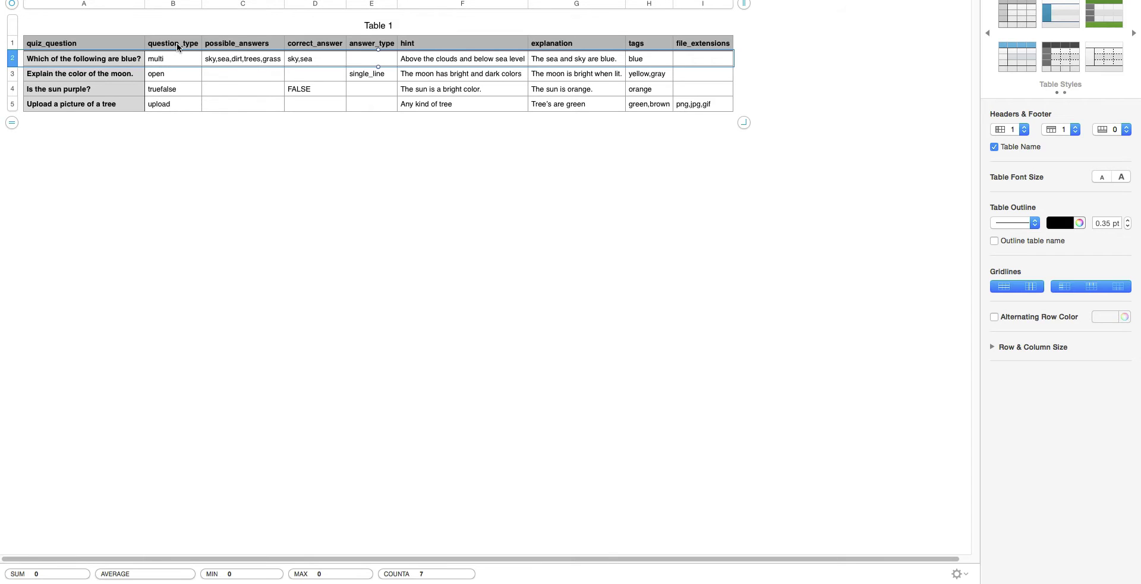
click(176, 3)
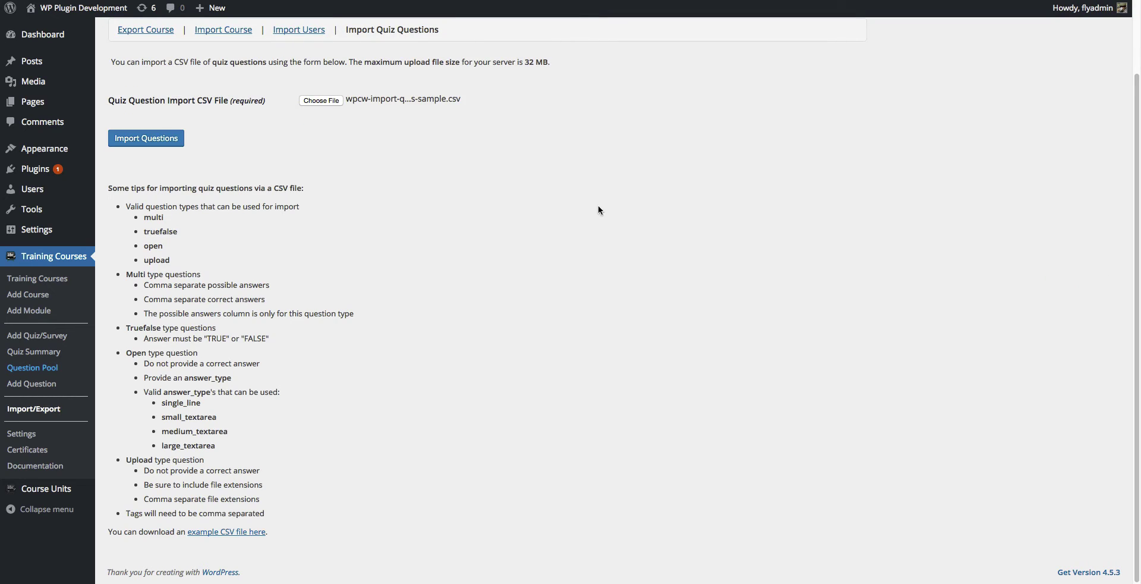
Import the quiz questions from wpcw-import-quiz-questions-sample.csv and open the question pool
scroll(519, 174, up, 3)
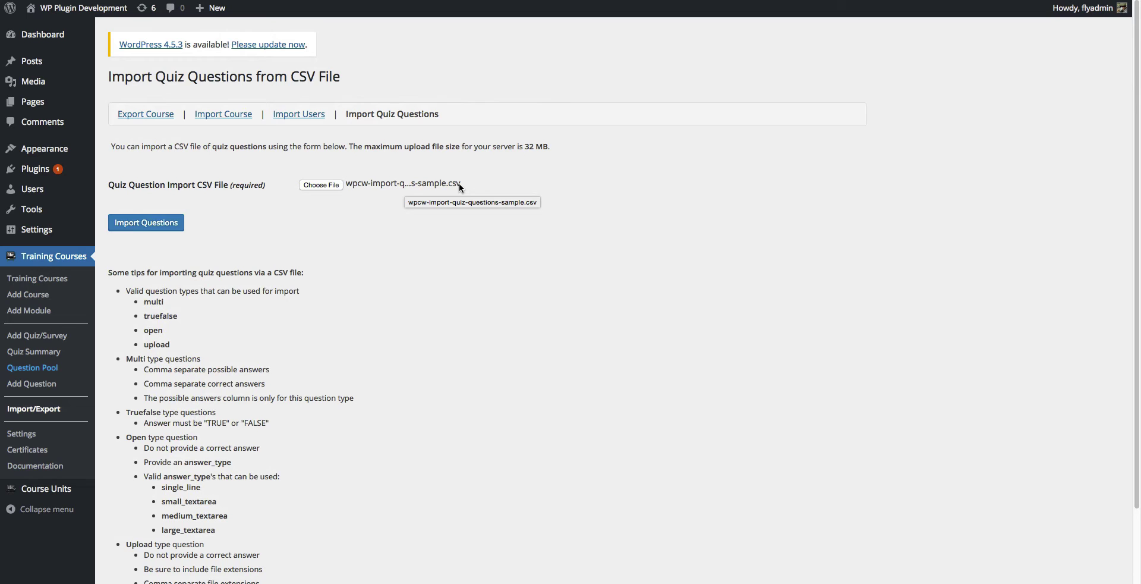
click(168, 224)
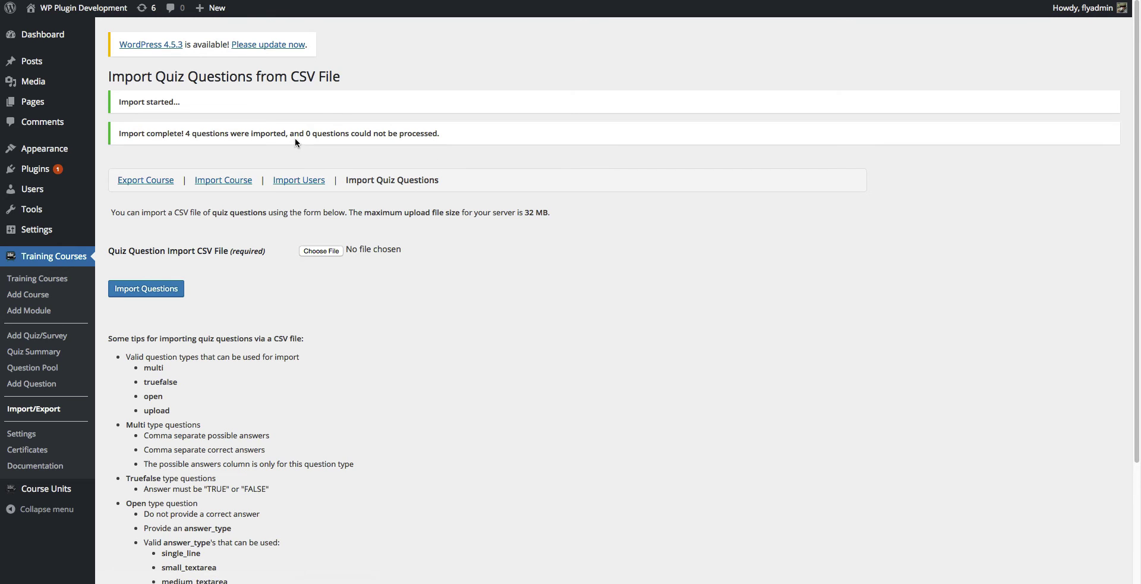
click(82, 373)
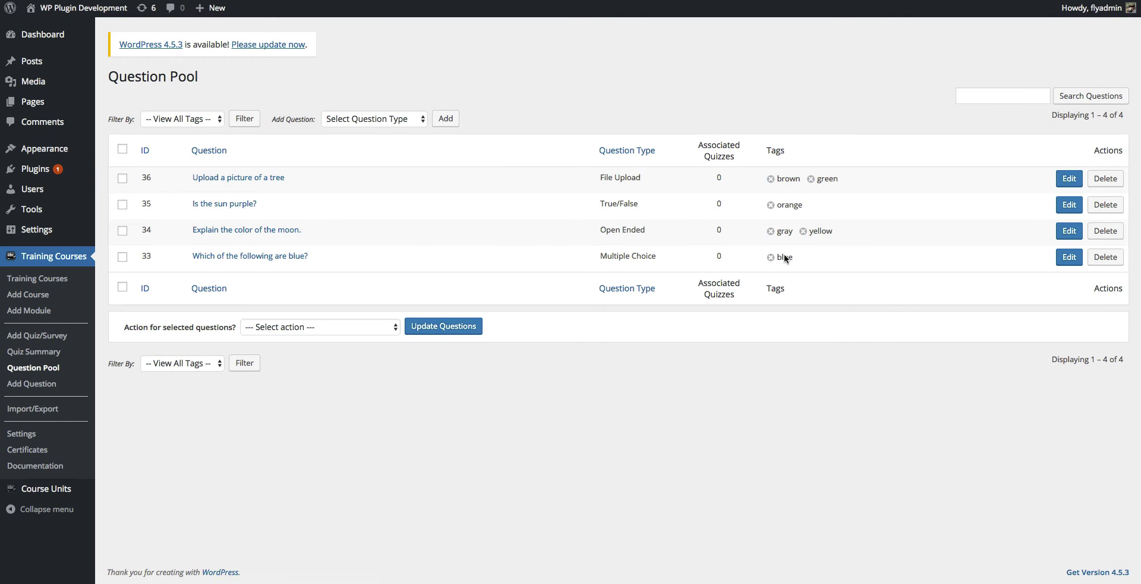
Open the question "Which of the following are blue?" for editing and review its answers, hint, explanation and tags
click(1070, 258)
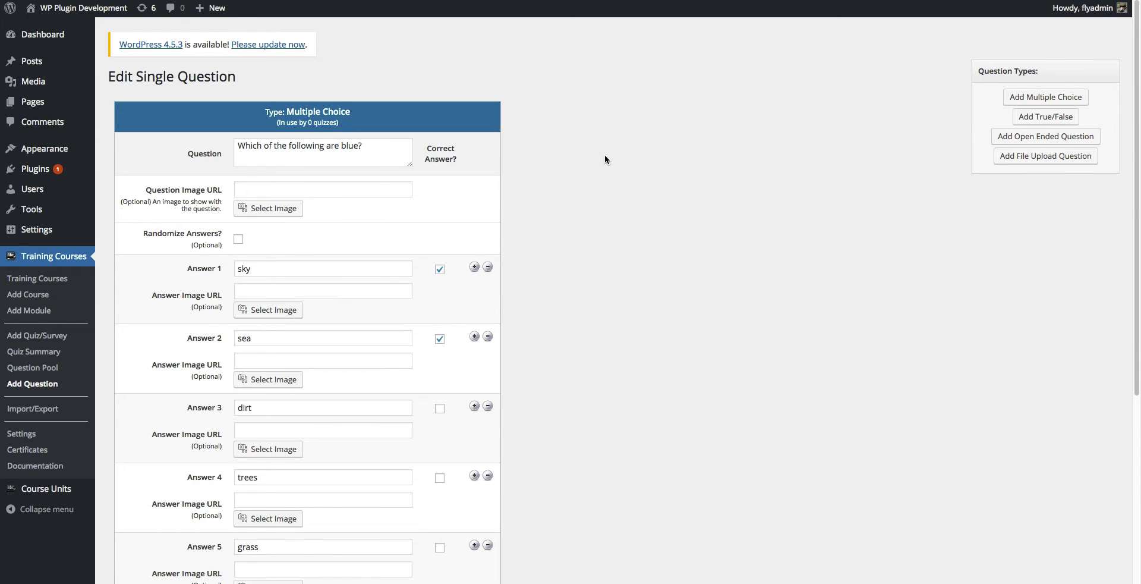
scroll(607, 174, down, 1)
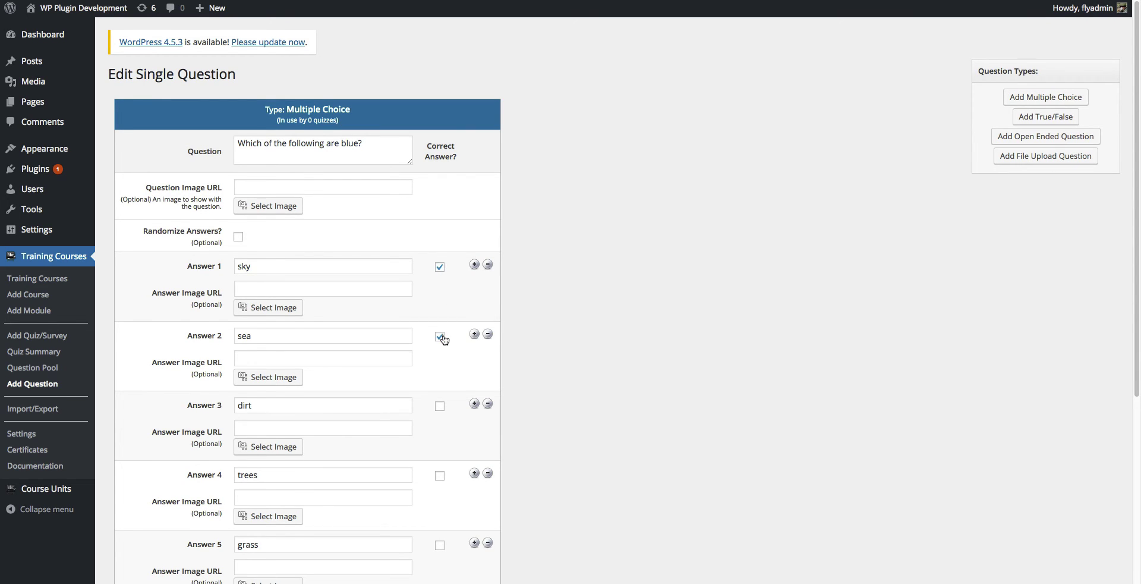
scroll(591, 308, down, 5)
scroll(590, 303, up, 3)
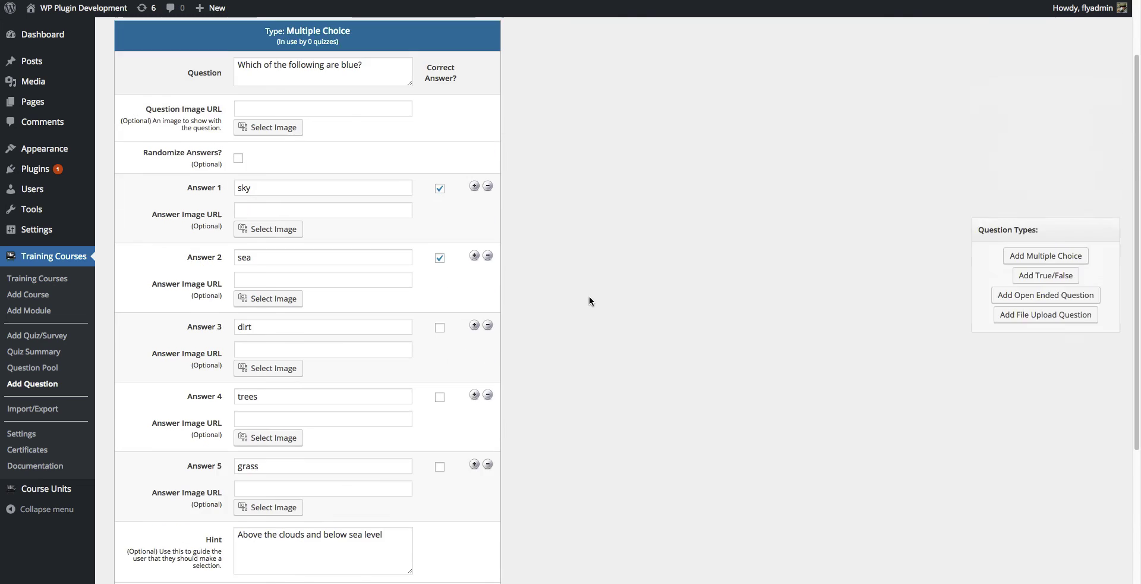
scroll(589, 301, down, 4)
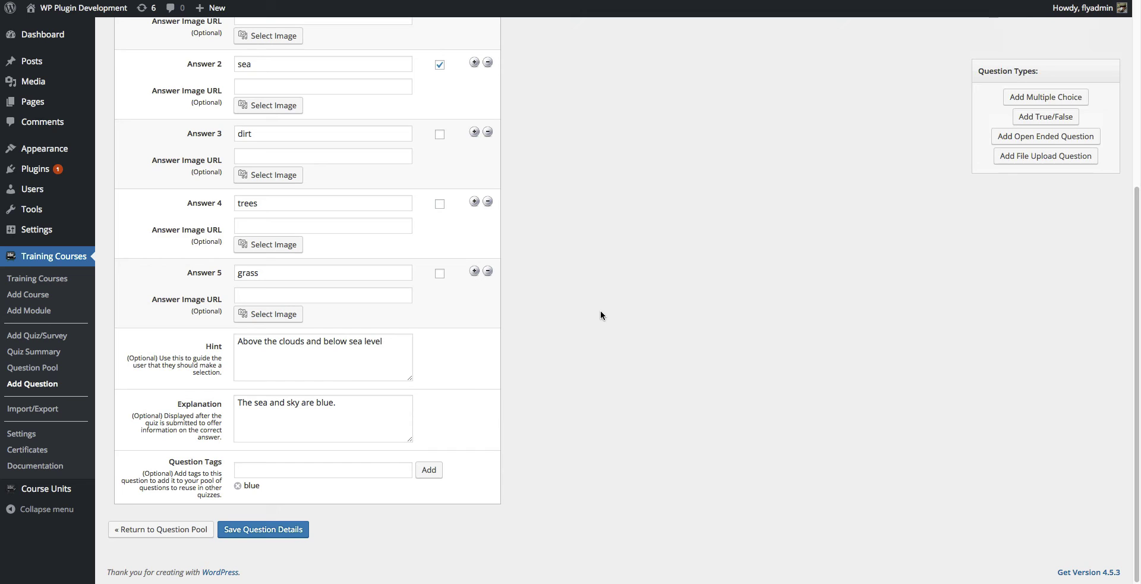
Open the Non-Blocking Quiz for editing and start adding questions from the pool to it
click(59, 355)
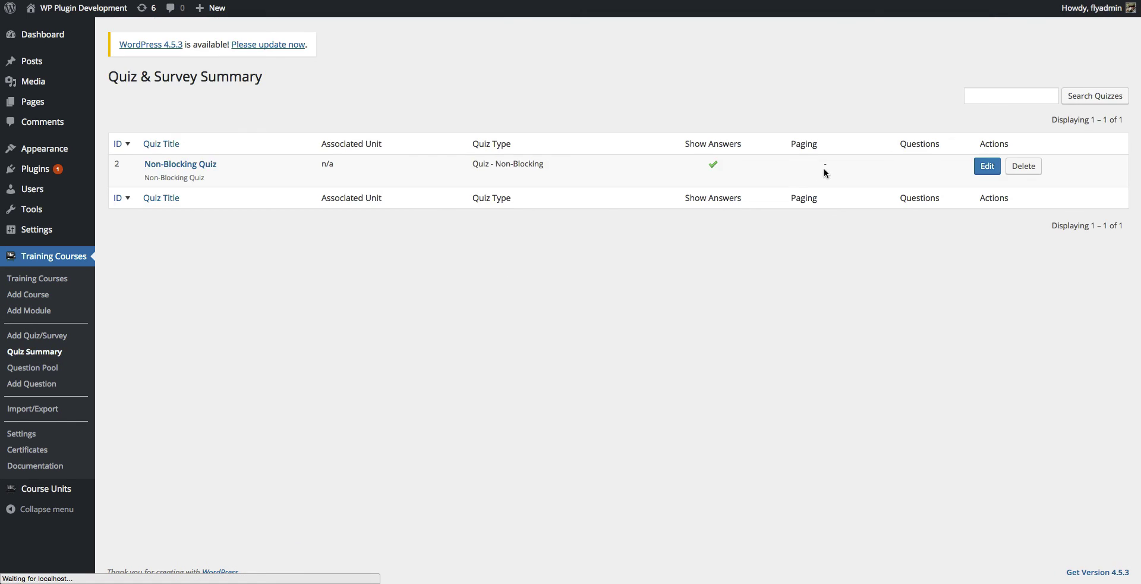
click(987, 166)
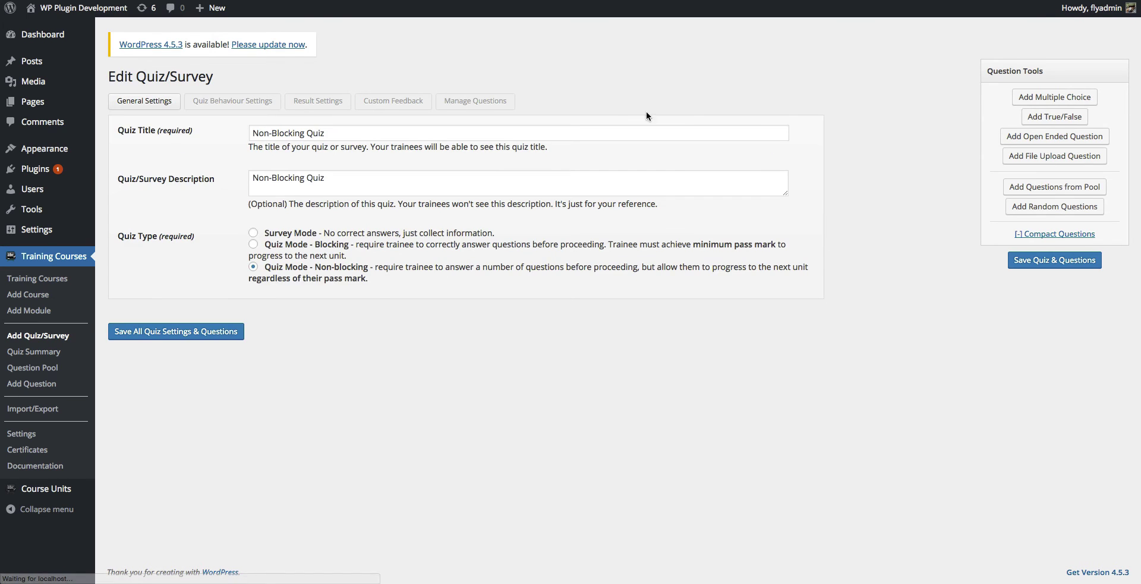
click(478, 102)
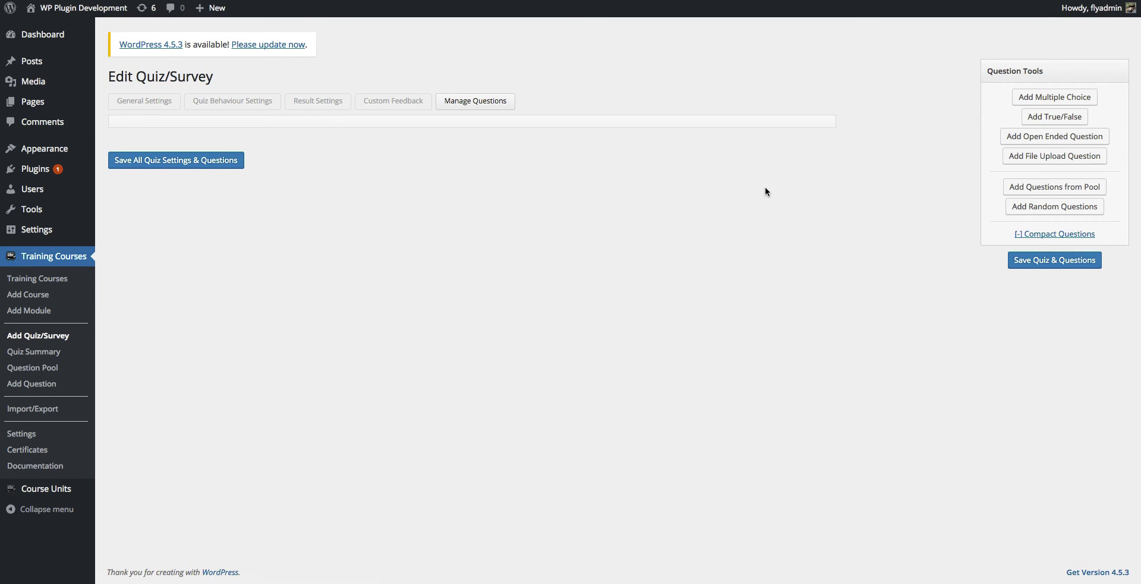
click(1051, 185)
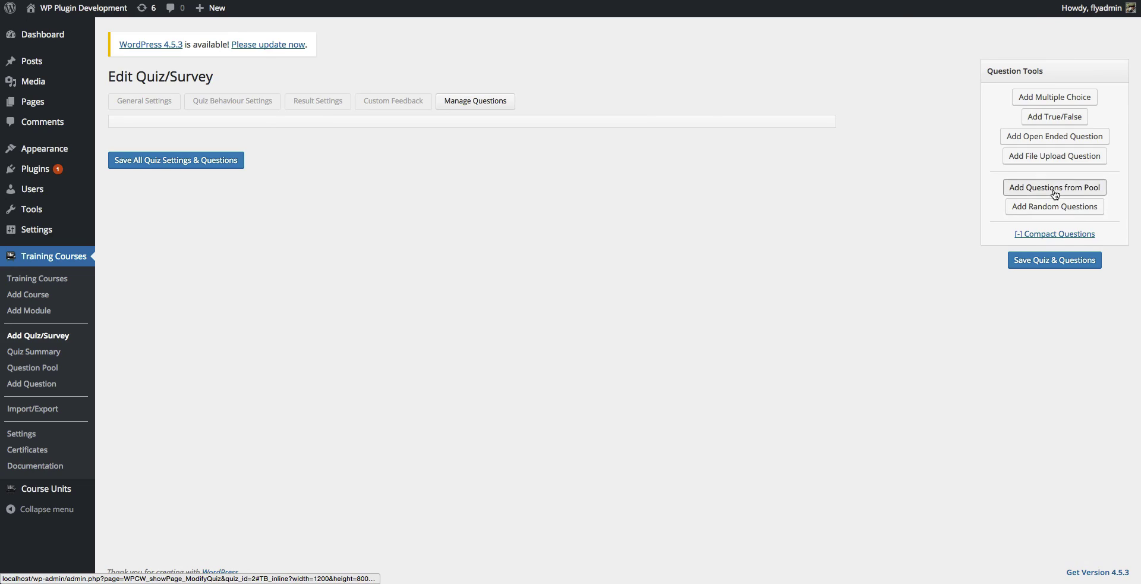